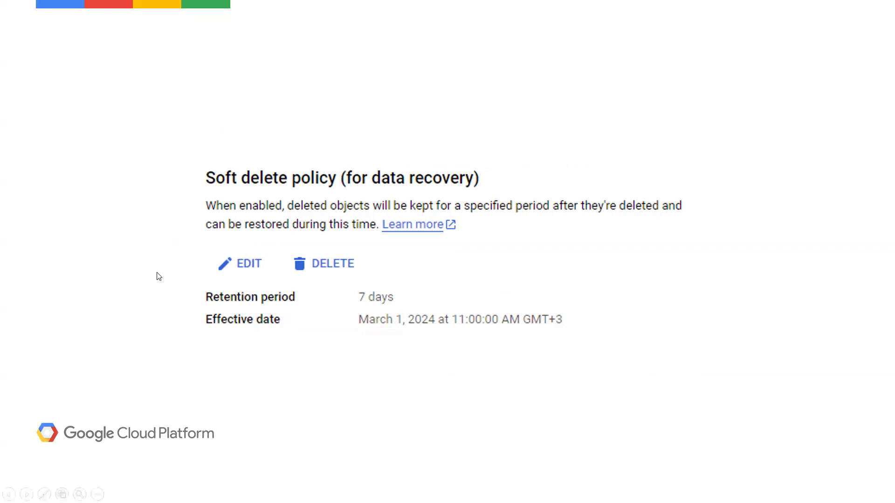
Step: Switch to the Google Cloud console in Chrome and view the protection settings of the my-videos-project-406103 bucket
key(Escape)
key(alt+Tab)
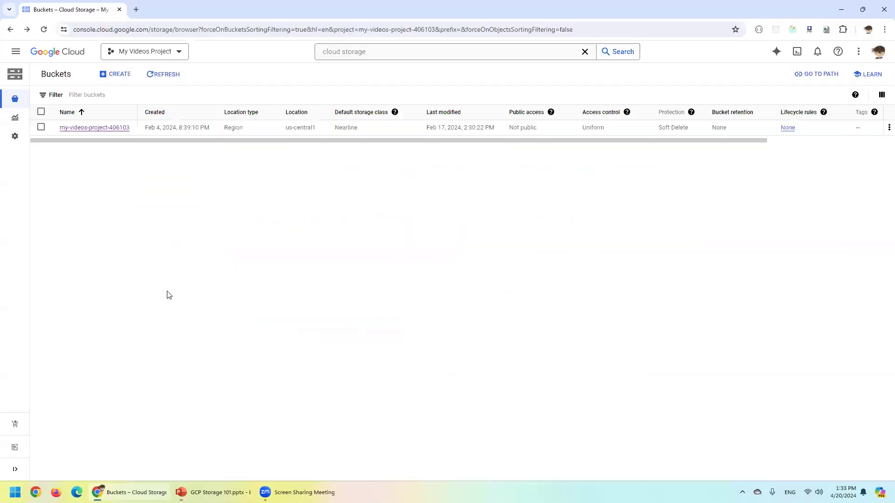
click(113, 133)
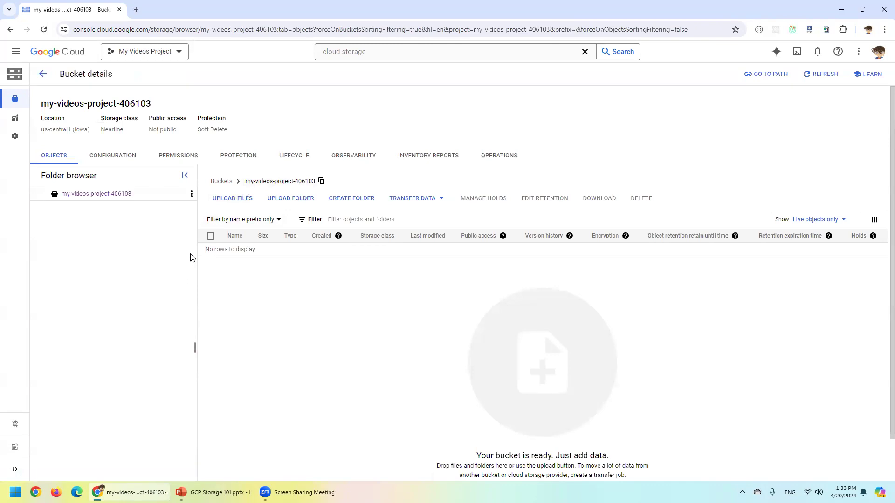
click(246, 157)
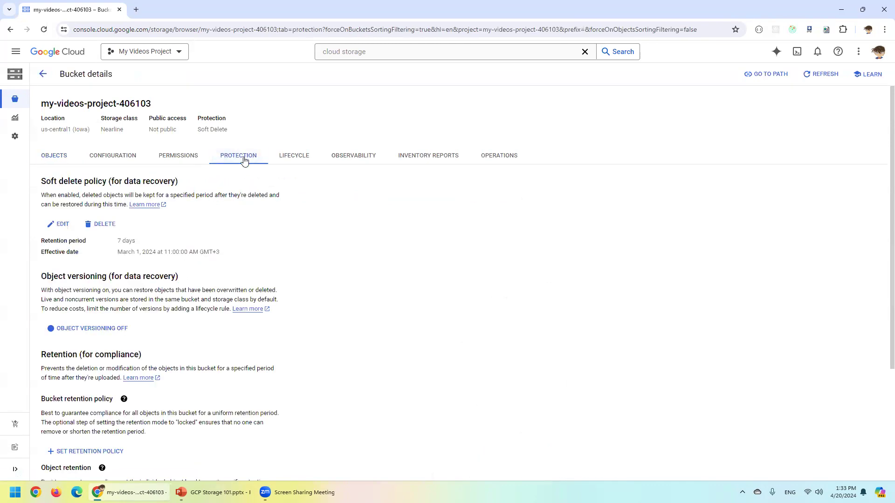
Step: Show soft-deleted objects only in the bucket's object list
click(65, 156)
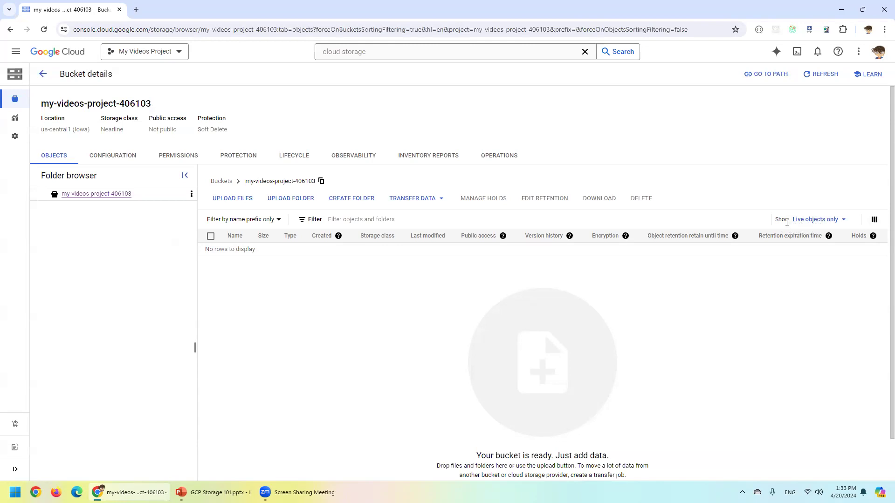
click(818, 226)
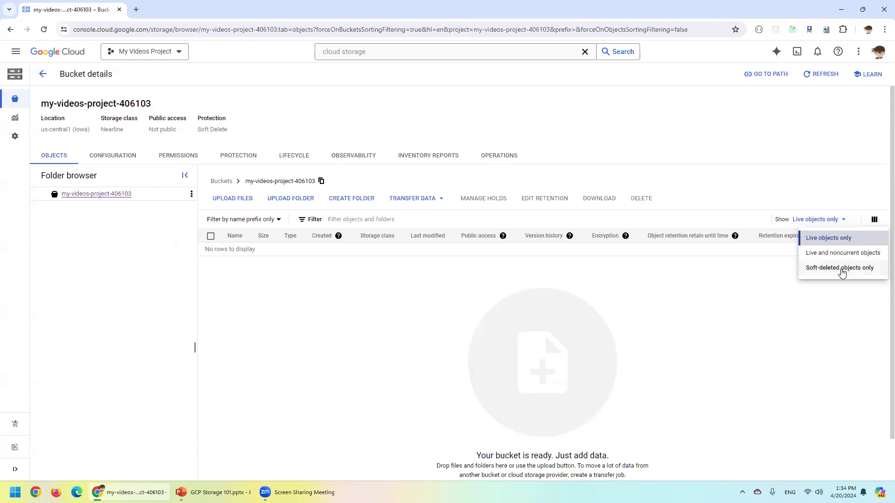
click(841, 270)
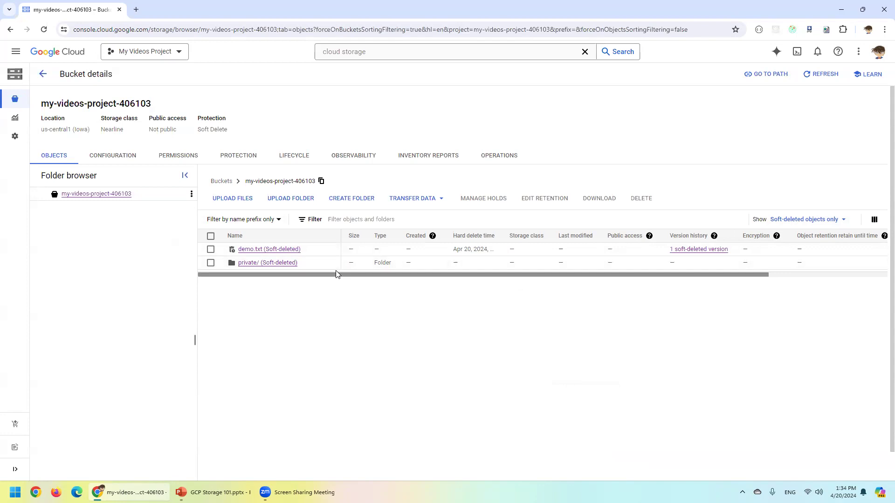
Step: Open the soft-deleted demo.txt, check its live object view, and filter its version history to soft-deleted versions
click(278, 249)
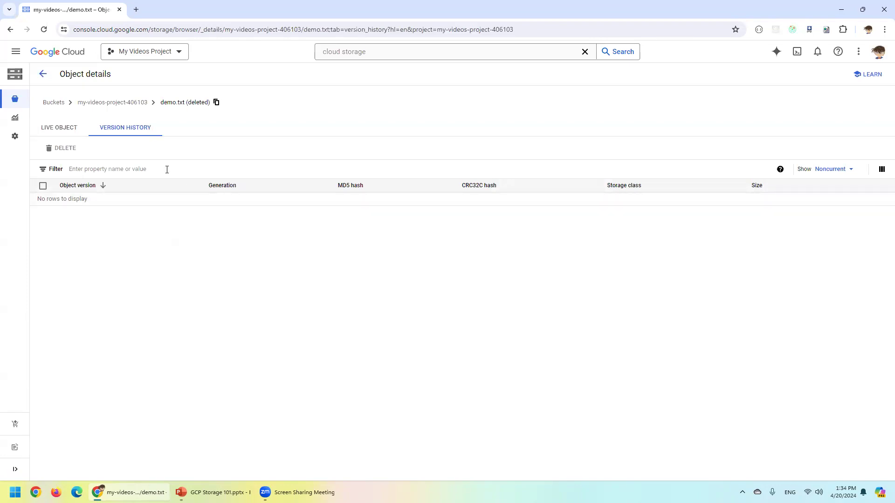
click(70, 133)
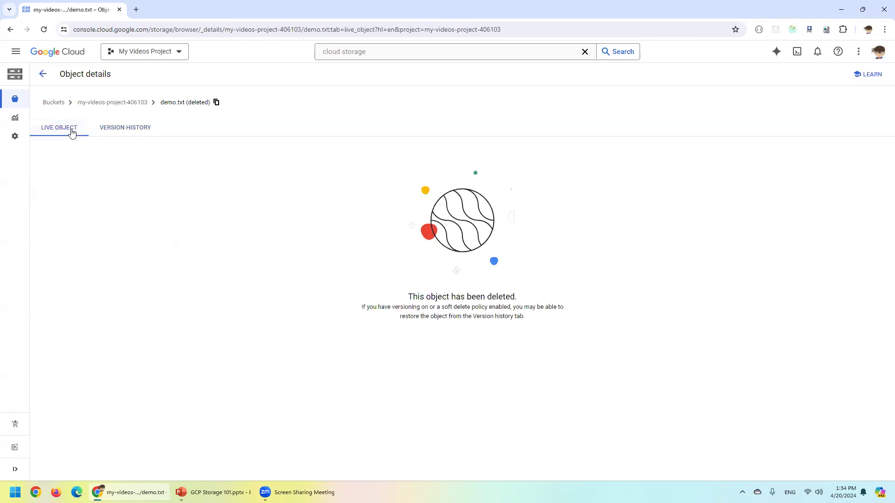
click(139, 126)
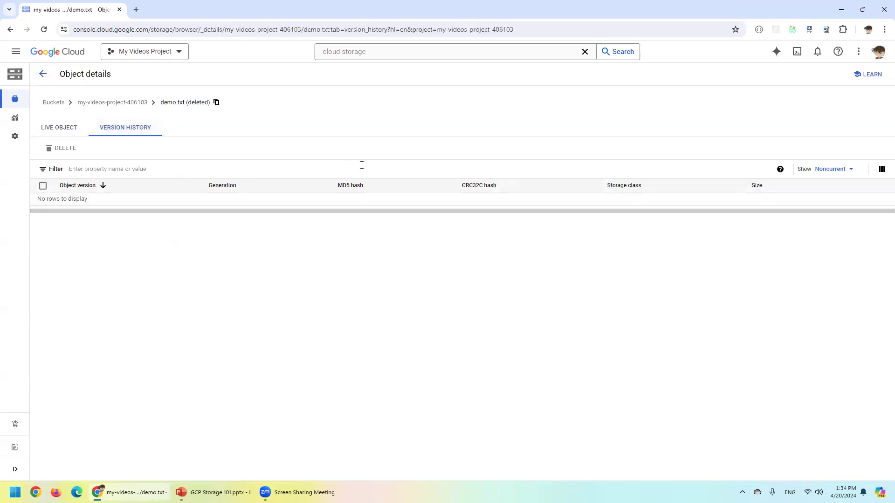
click(843, 169)
click(853, 204)
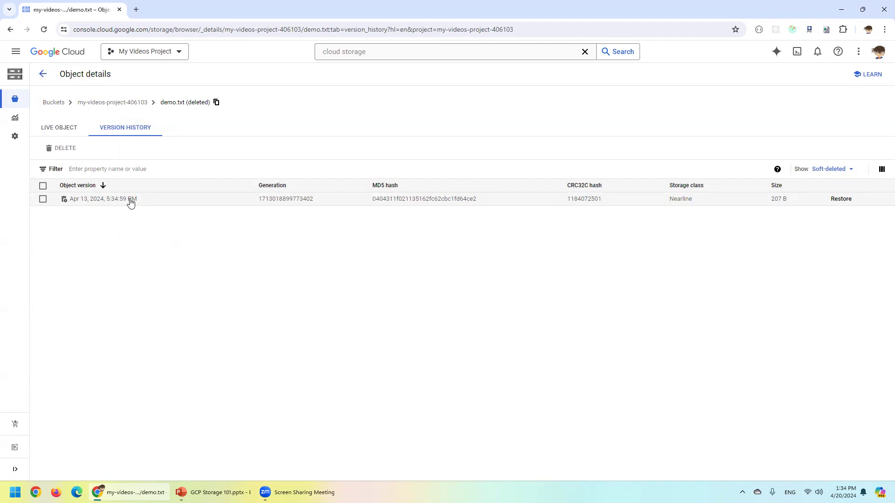
Step: Review the restore details for the soft-deleted version of demo.txt, then cancel the restore
click(841, 170)
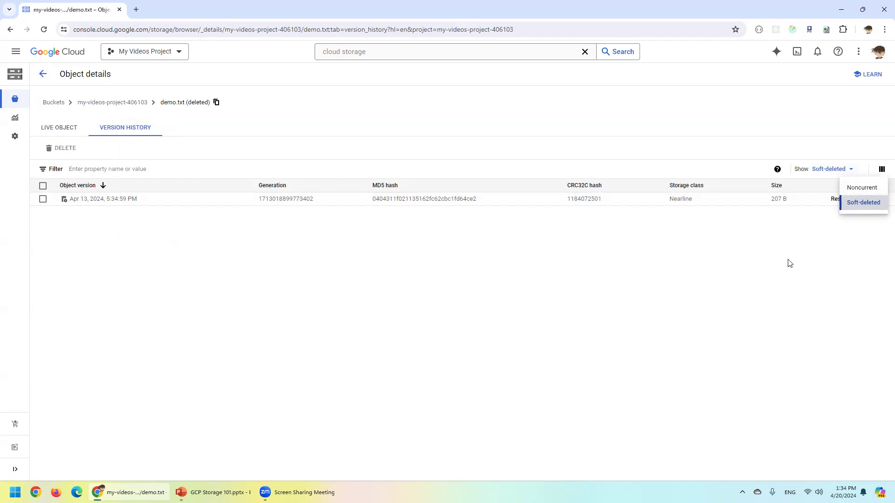
click(801, 261)
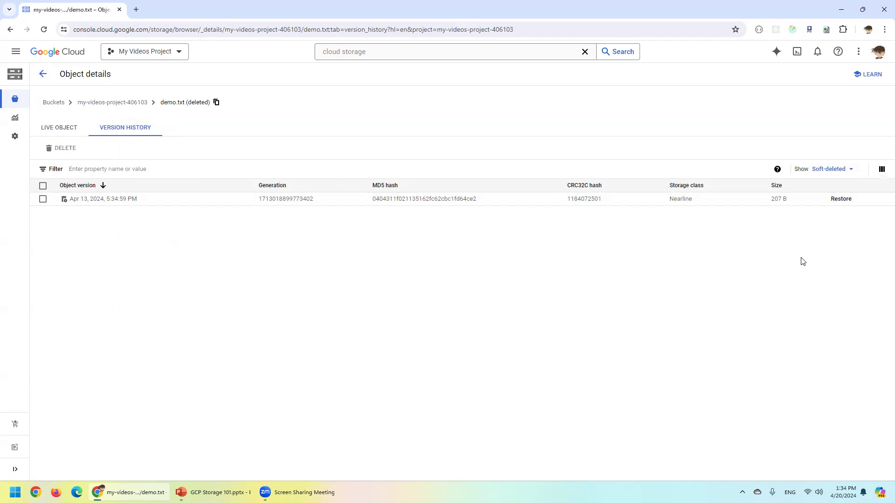
click(837, 203)
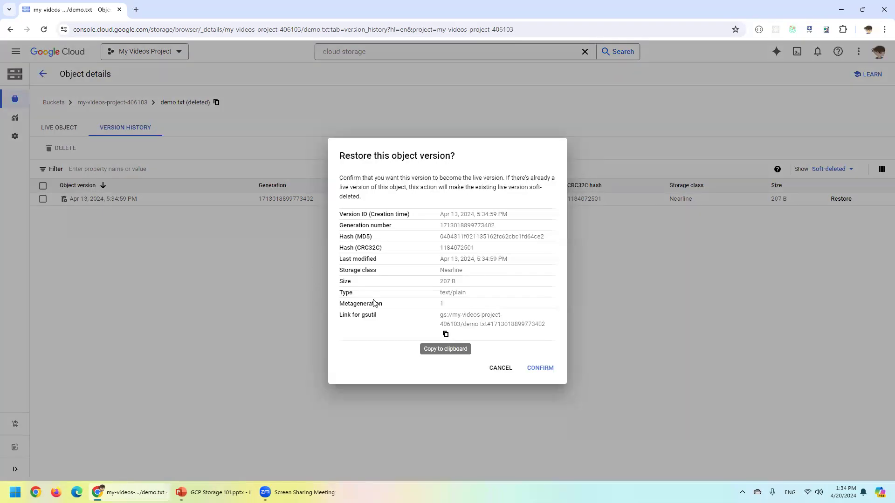
click(499, 369)
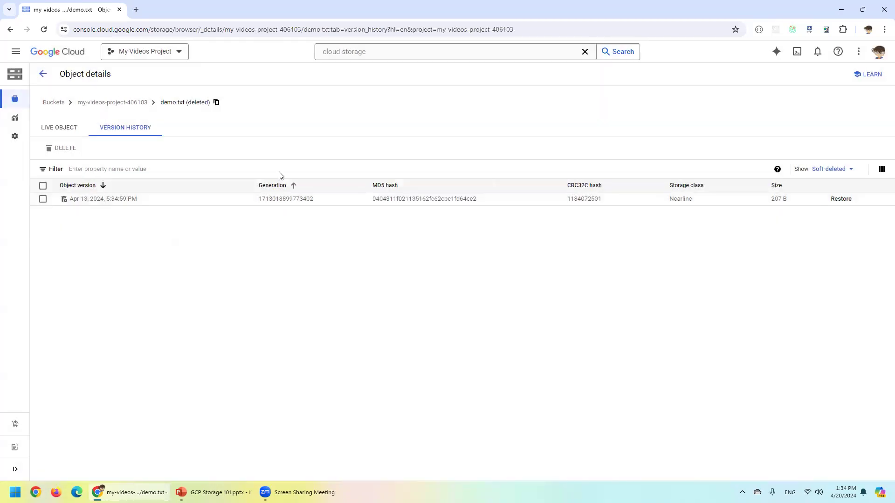
Step: Check the private folder for soft-deleted objects, then return to the root of the my-videos-project-406103 bucket
click(143, 106)
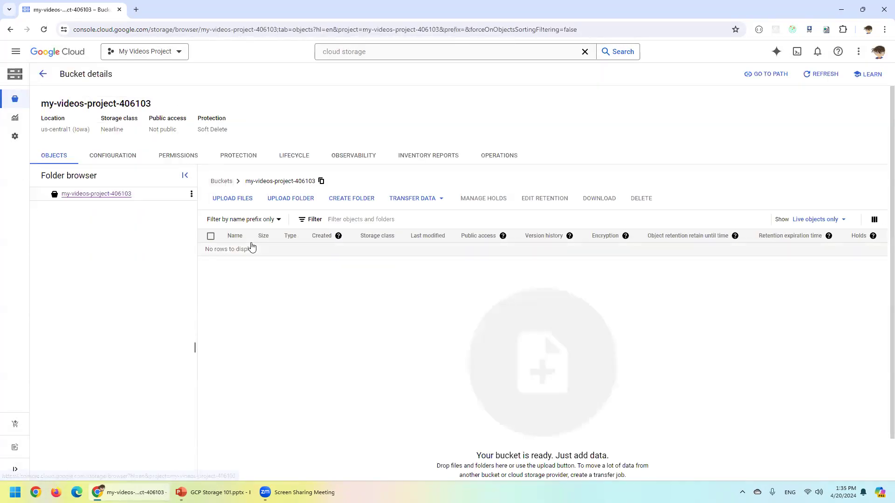
click(821, 222)
click(831, 268)
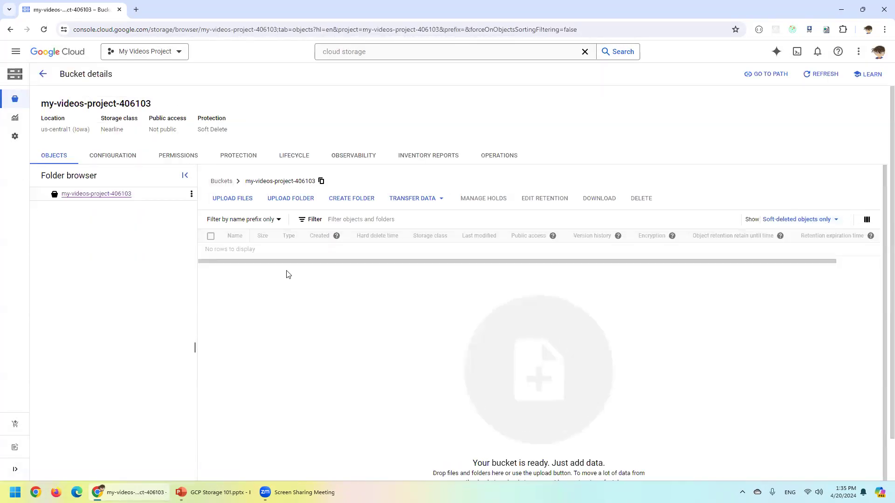
click(267, 264)
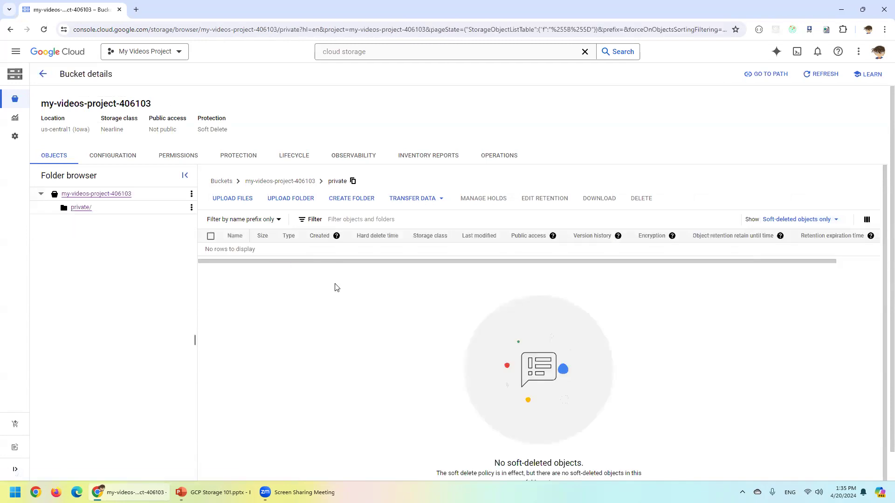
click(80, 208)
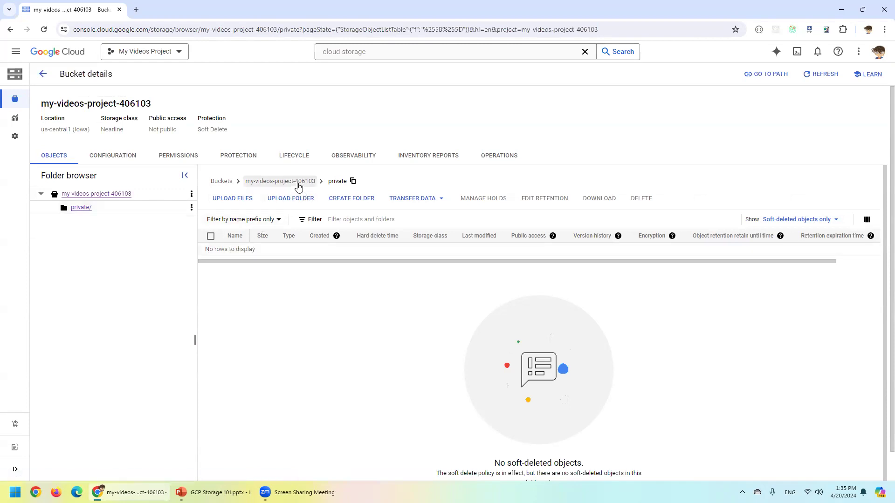
click(280, 181)
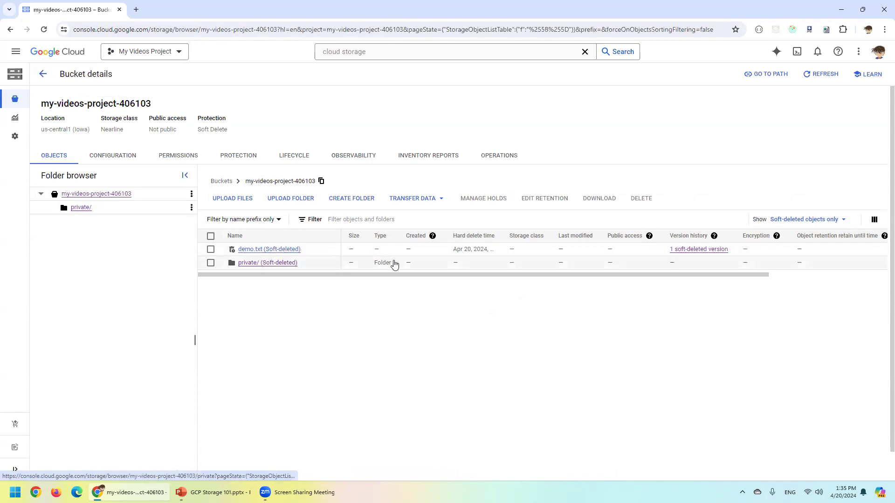
drag(385, 276, 311, 279)
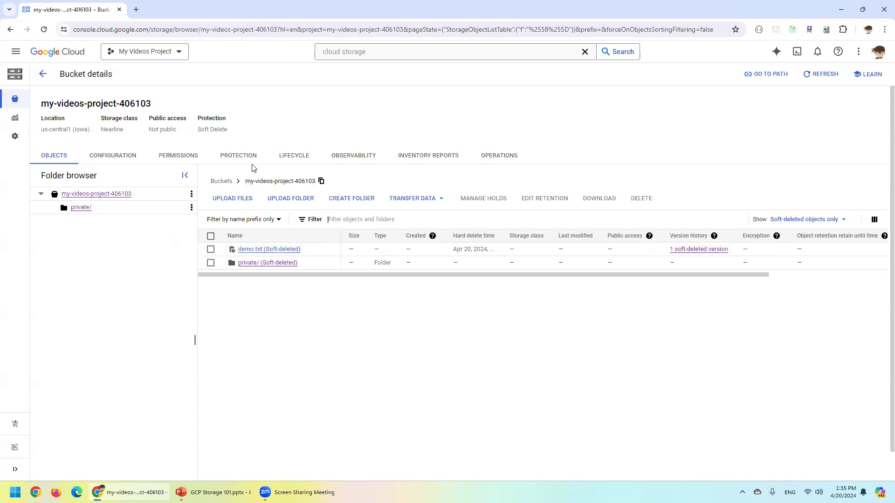
Step: Try to set the retention period of the bucket's soft delete policy to 5 days
click(238, 155)
click(63, 225)
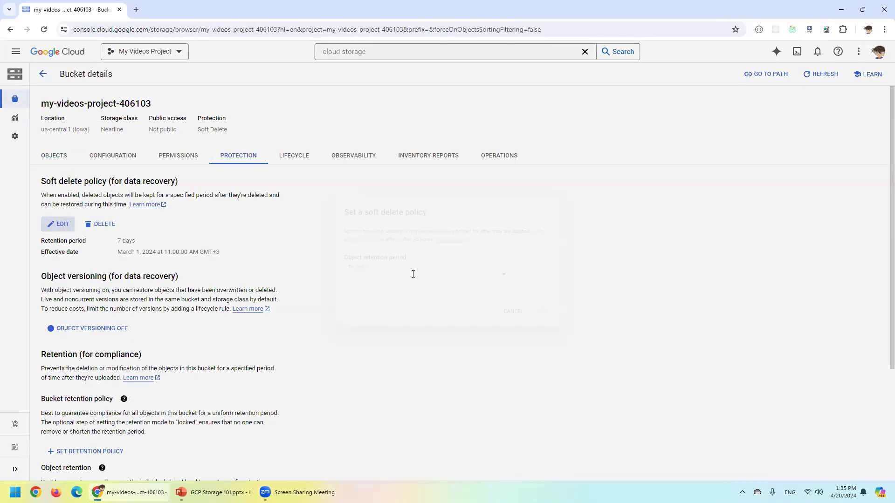
double_click(397, 275)
text(5)
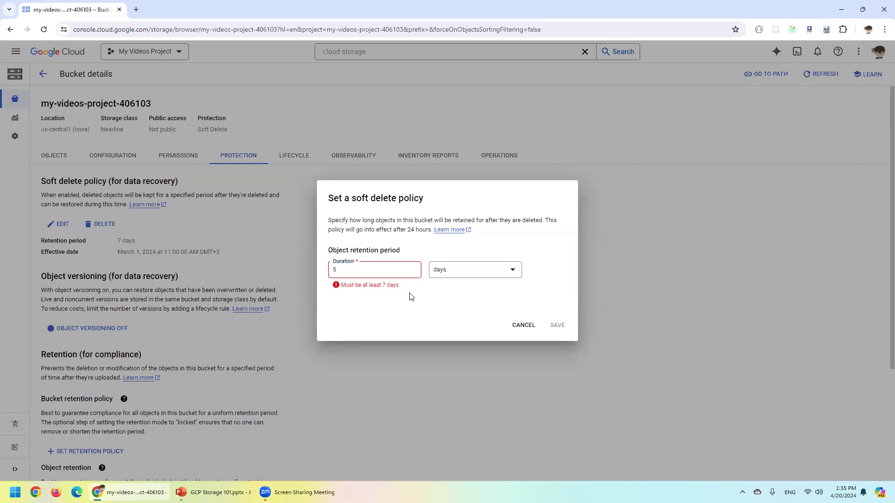
Step: Try a soft delete retention period of 10000 seconds, then switch the unit back to days and cancel the policy edit
click(472, 270)
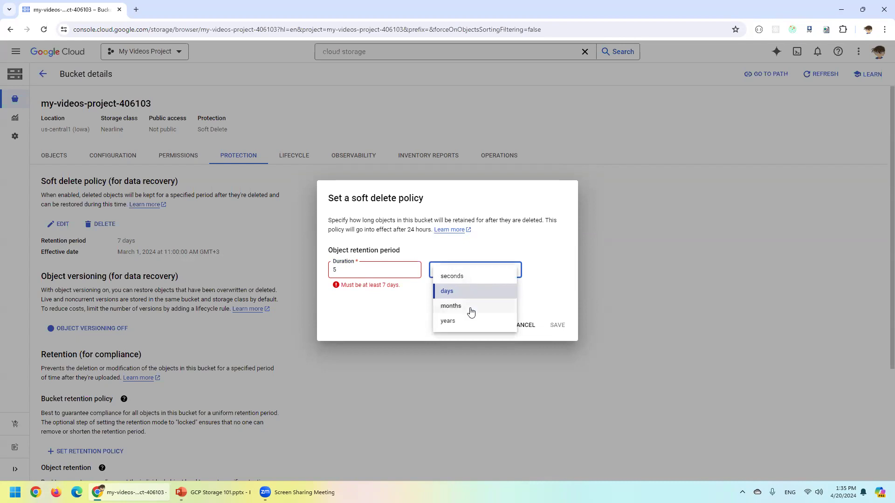
click(472, 279)
click(385, 266)
double_click(383, 268)
text(1)
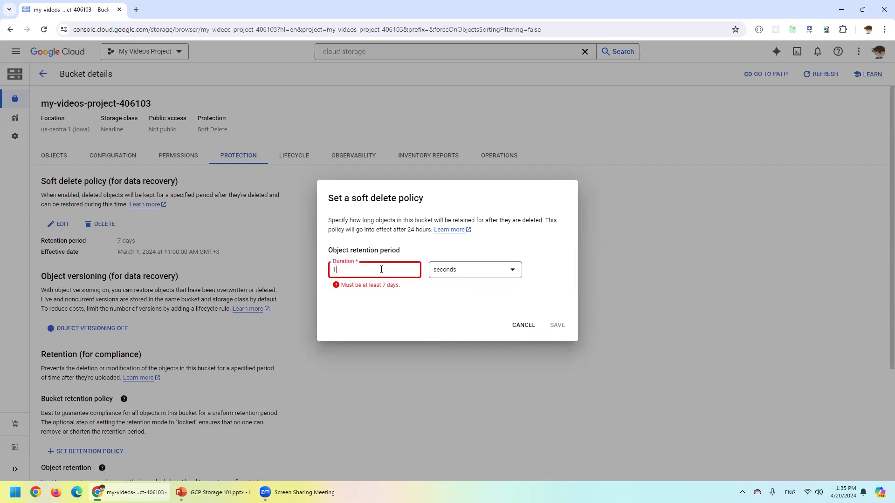
text(0000)
click(407, 312)
triple_click(398, 288)
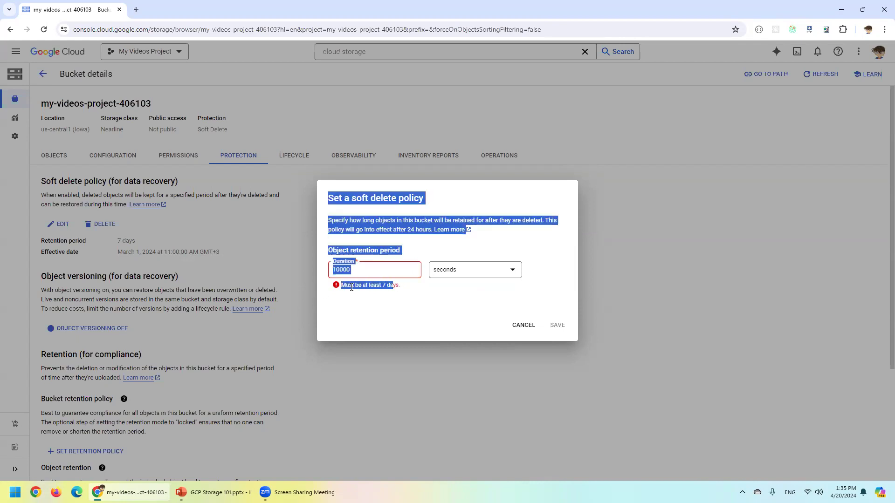
click(449, 276)
click(447, 291)
click(518, 325)
Step: Remove the soft delete policy from the my-videos-project-406103 bucket
click(101, 224)
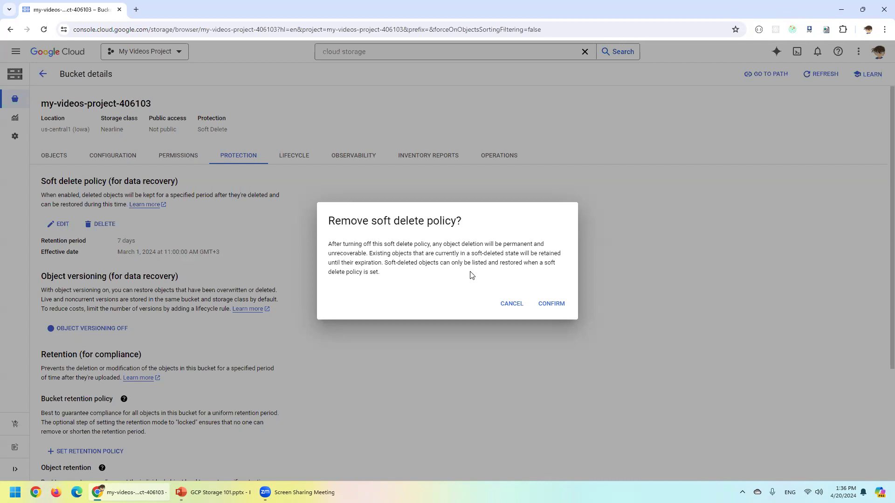
click(553, 304)
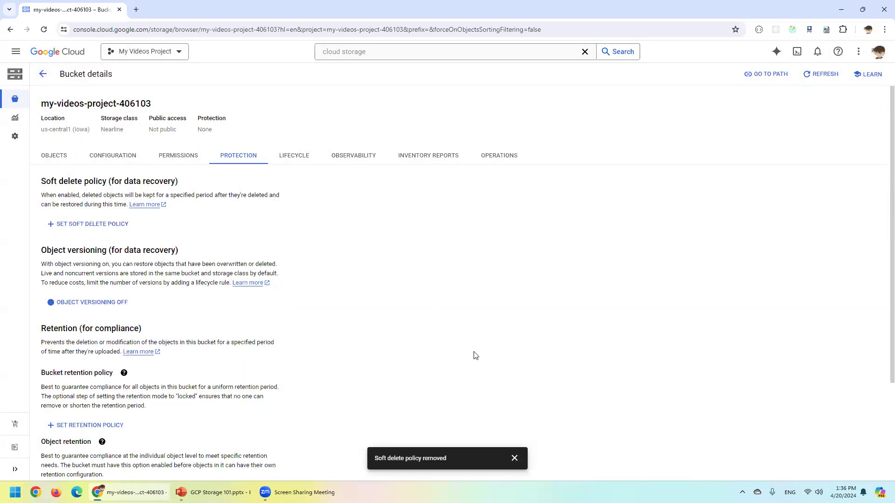
click(515, 458)
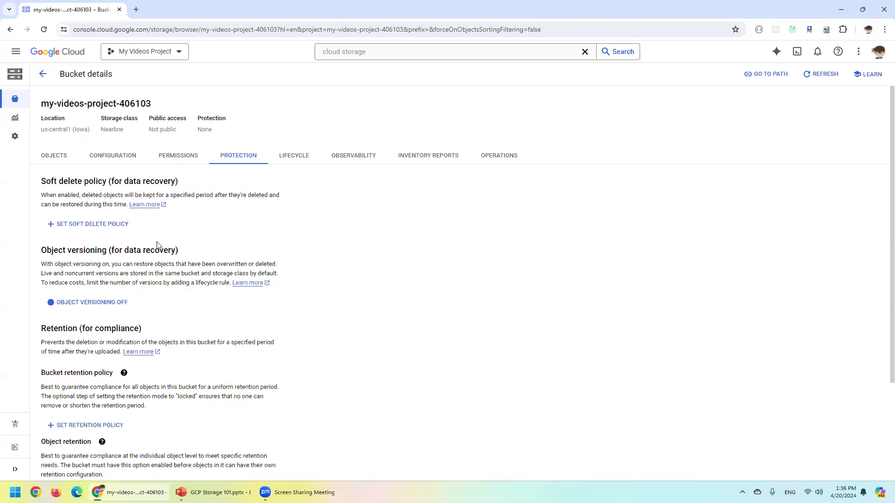
click(118, 225)
click(522, 320)
Step: Start creating a new bucket, disable the soft delete policy in its data protection options, and leave without creating it
click(44, 74)
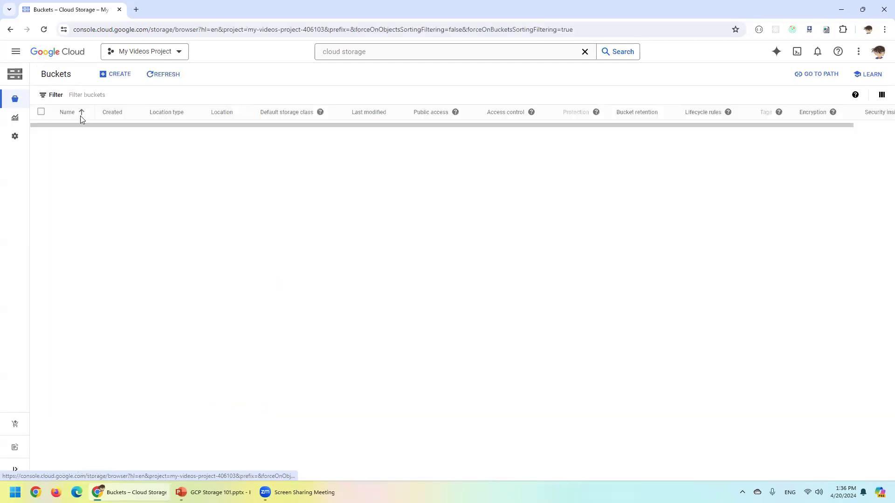
click(130, 74)
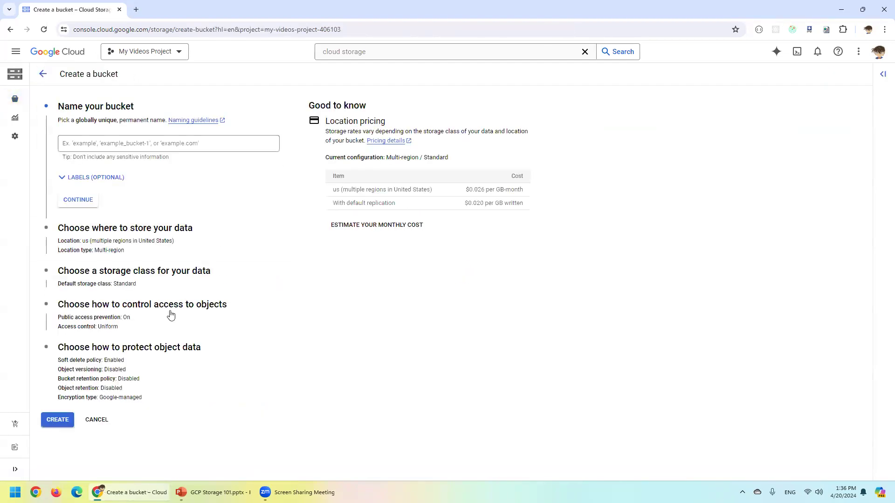
click(147, 348)
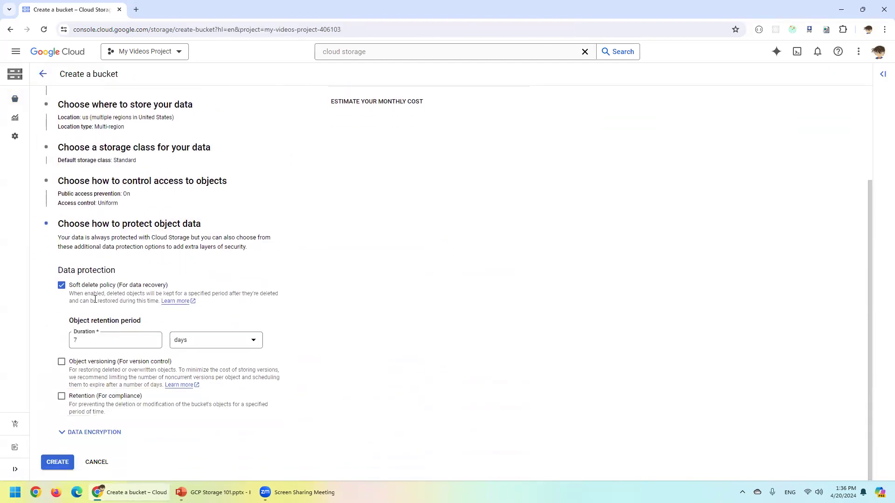
click(62, 285)
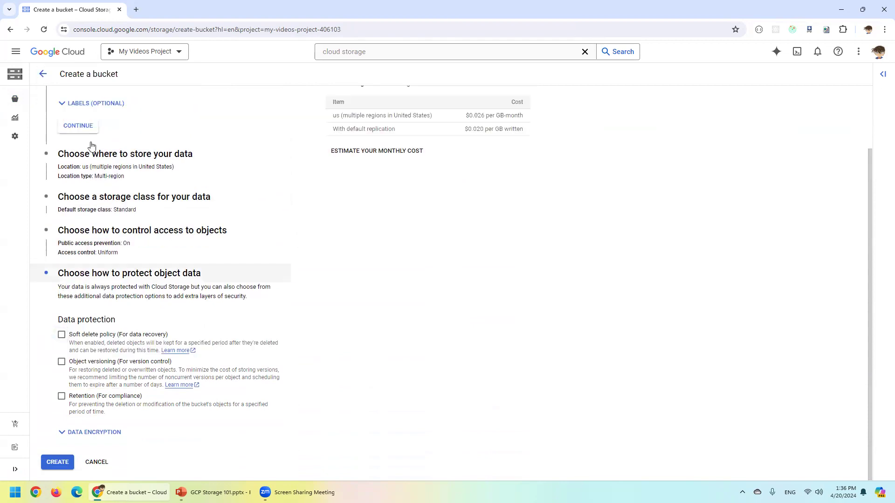
click(43, 73)
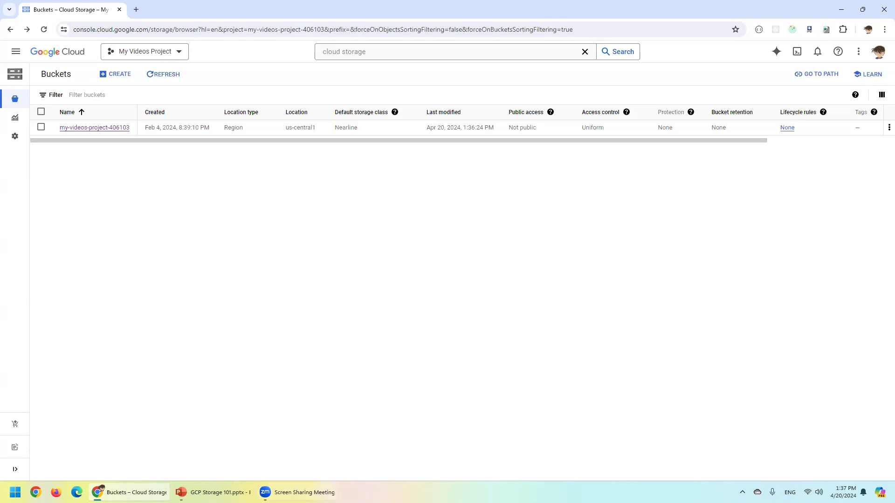
Step: Switch to the GCP Storage 101.pptx presentation in PowerPoint
click(214, 492)
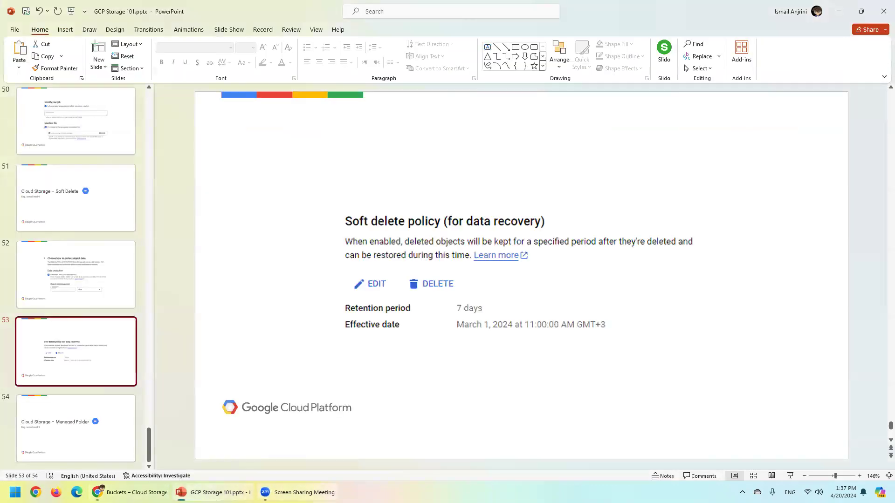